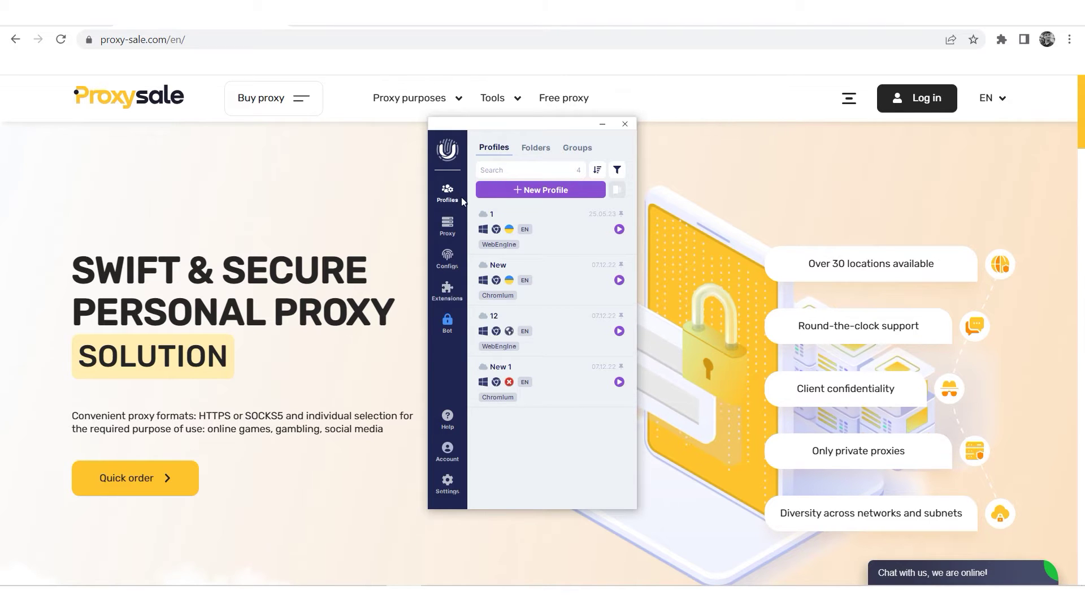
Step: Start a new proxy entry in the Proxy Manager with http as its protocol
{"action": "left_click", "coordinate": [448, 235]}
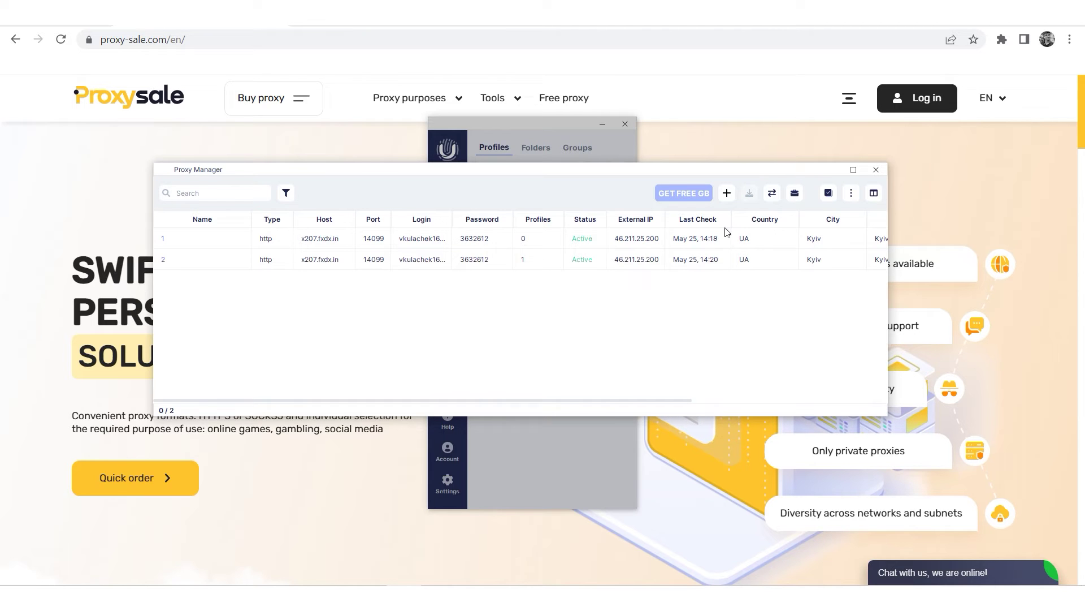
{"action": "left_click", "coordinate": [728, 195]}
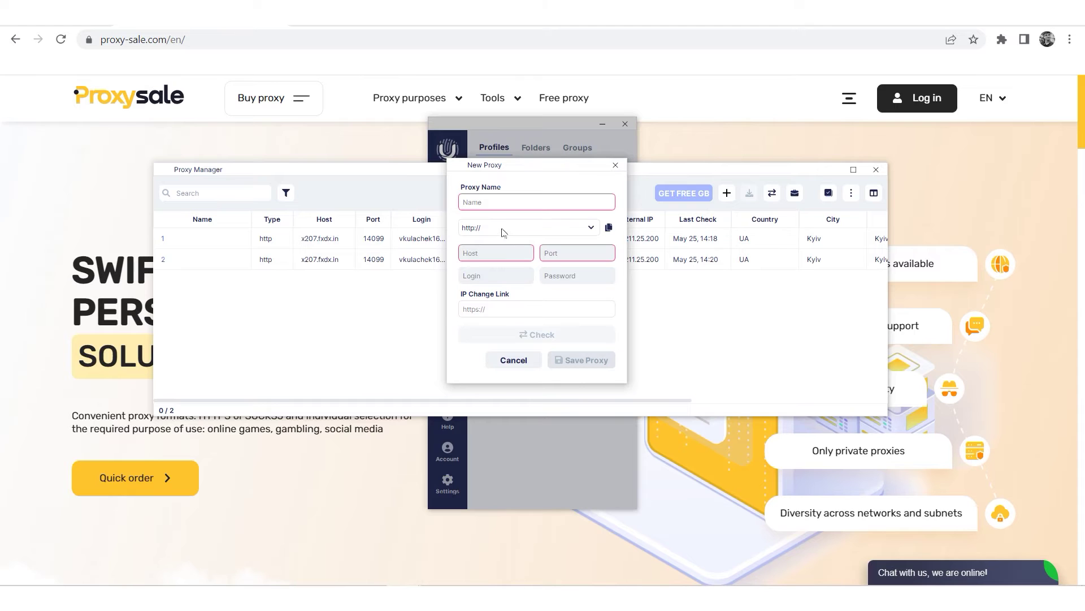
{"action": "type", "text": "23"}
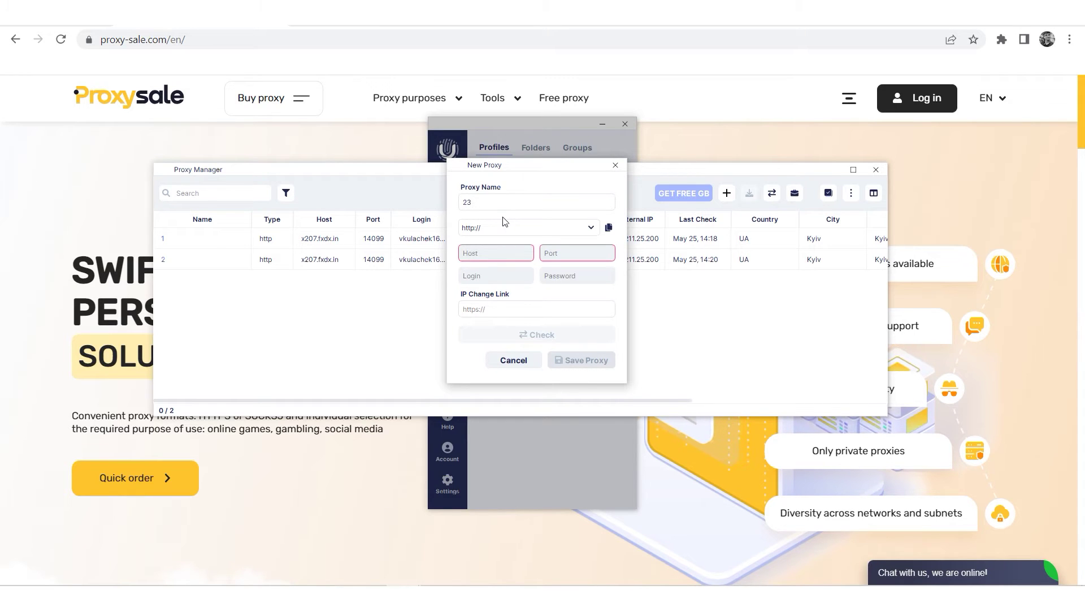
{"action": "left_click", "coordinate": [511, 232]}
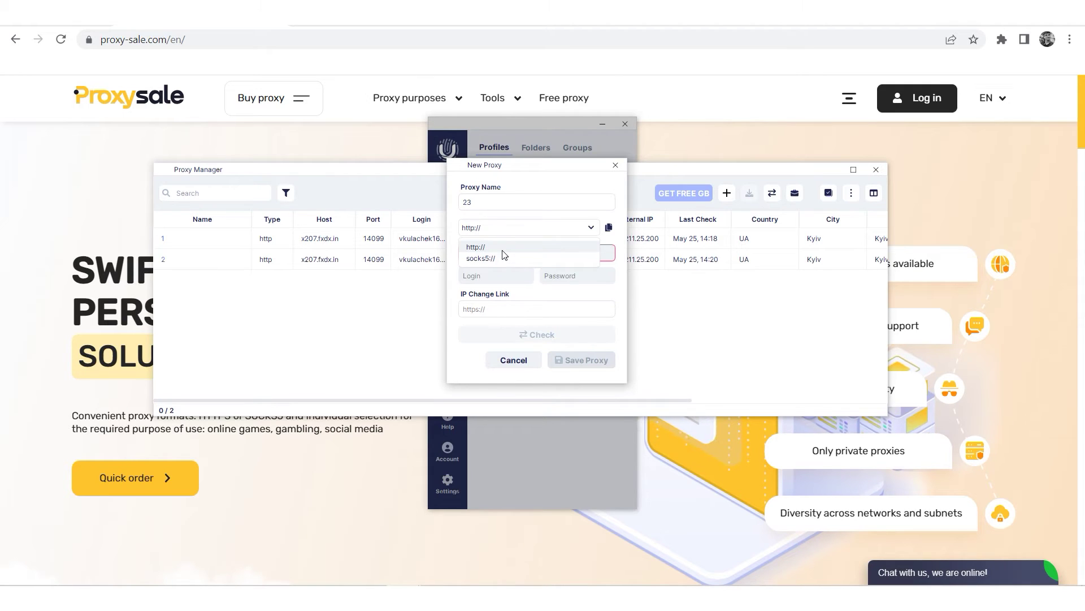
{"action": "left_click", "coordinate": [506, 248]}
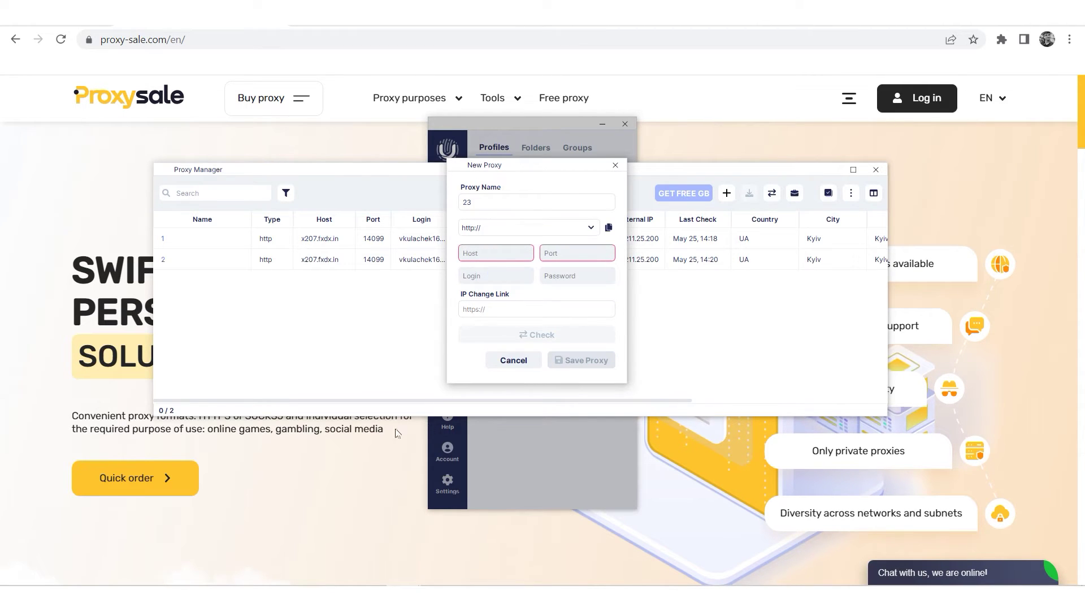
Step: Fill in proxy 23's host, port, login and password, then verify it returns a Kyiv IP
{"action": "key", "text": "ctrl+v"}
{"action": "left_click", "coordinate": [573, 253]}
{"action": "key", "text": "ctrl+v"}
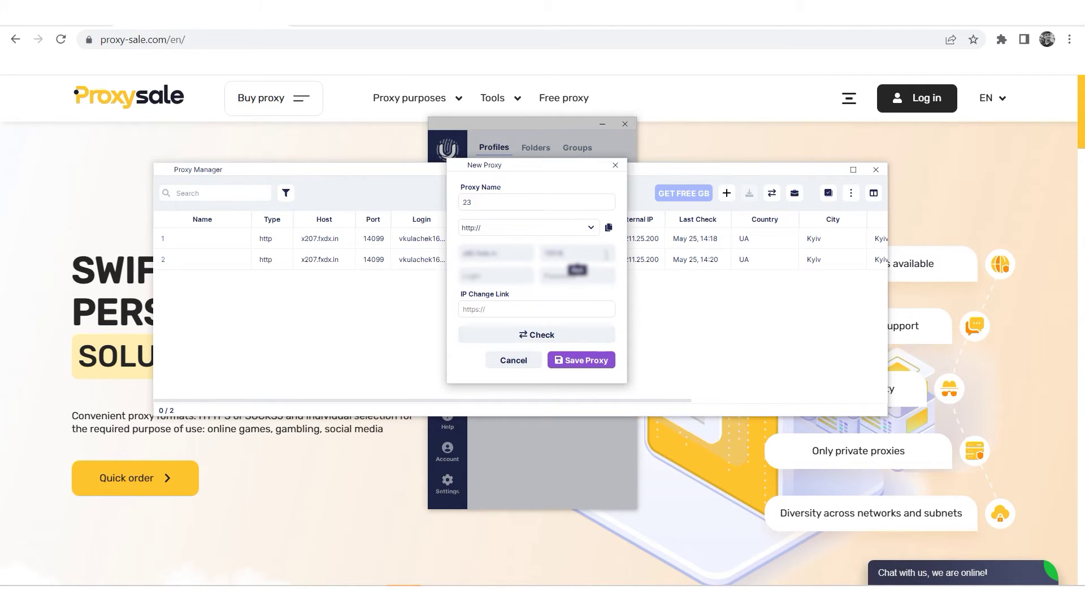
{"action": "left_click", "coordinate": [508, 276]}
{"action": "key", "text": "ctrl+v"}
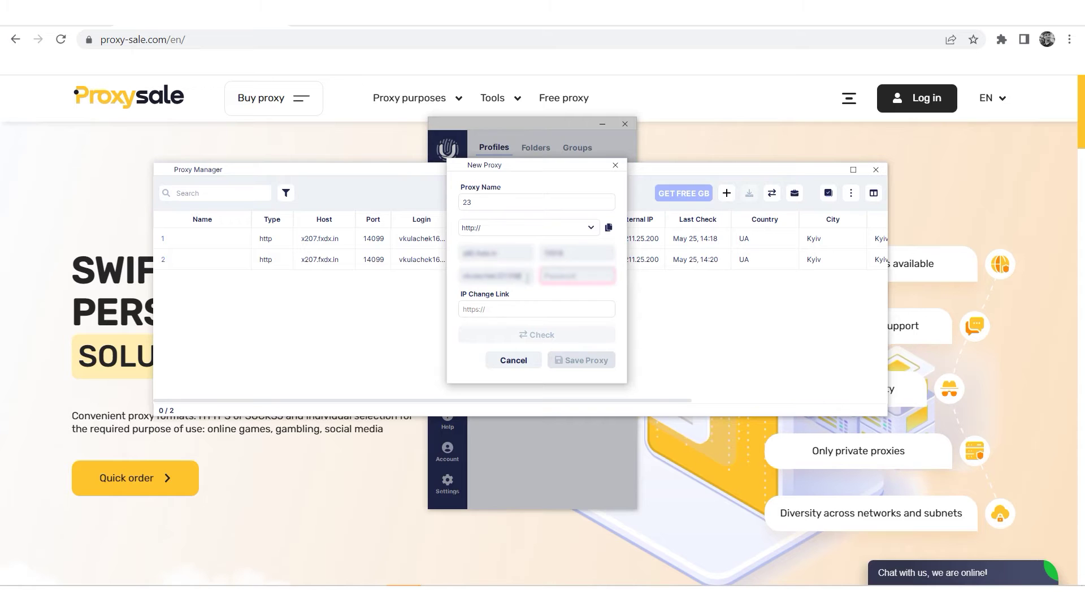
{"action": "left_click", "coordinate": [574, 275]}
{"action": "key", "text": "ctrl+v"}
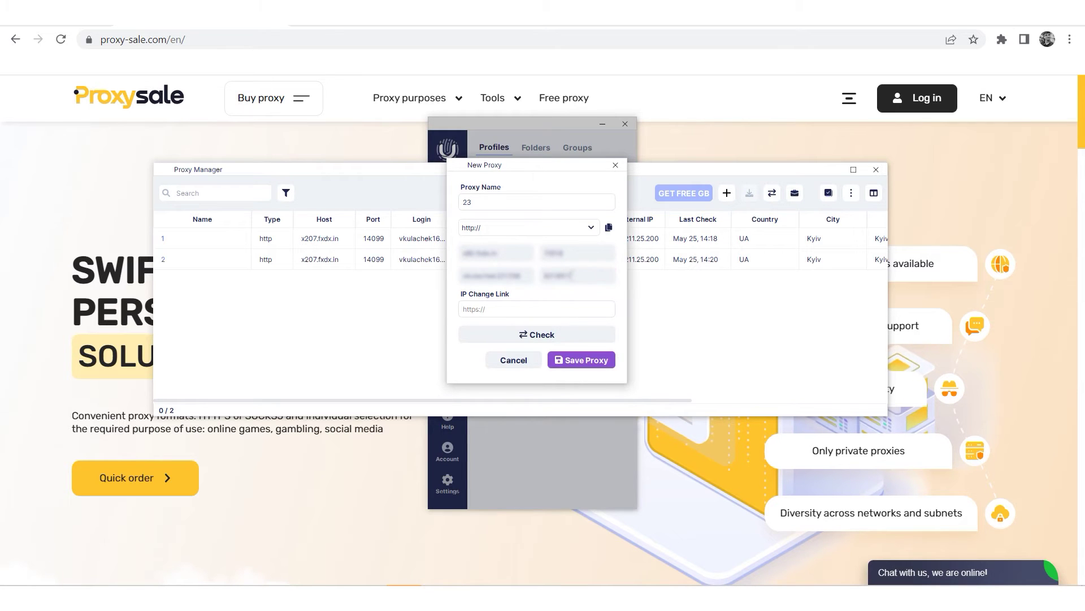
{"action": "left_click", "coordinate": [540, 339]}
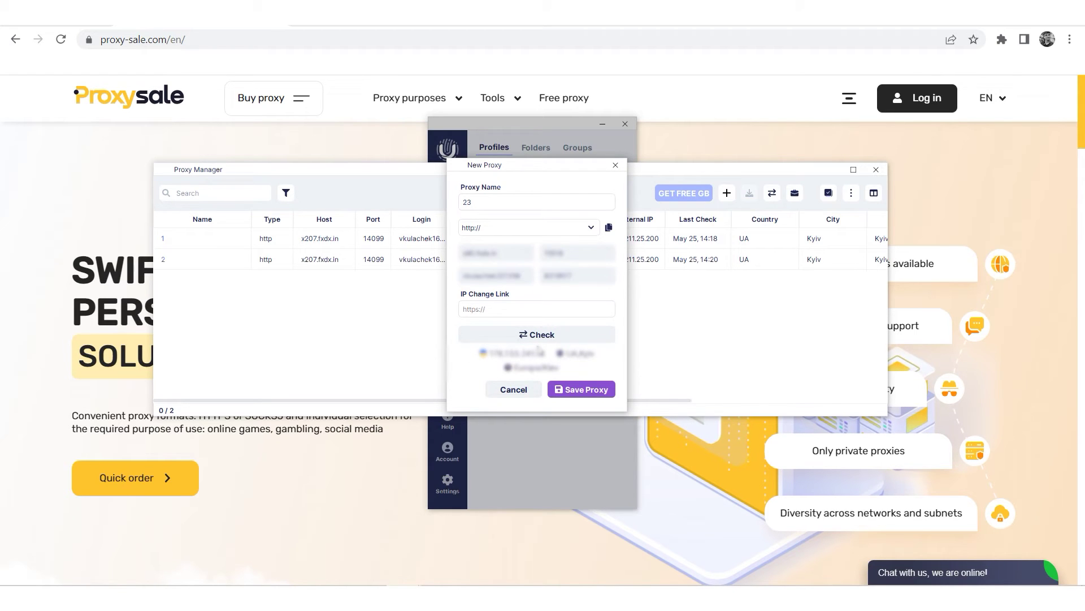
Step: Save proxy 23, select its active row in the list, and close the Proxy Manager
{"action": "left_click", "coordinate": [597, 391]}
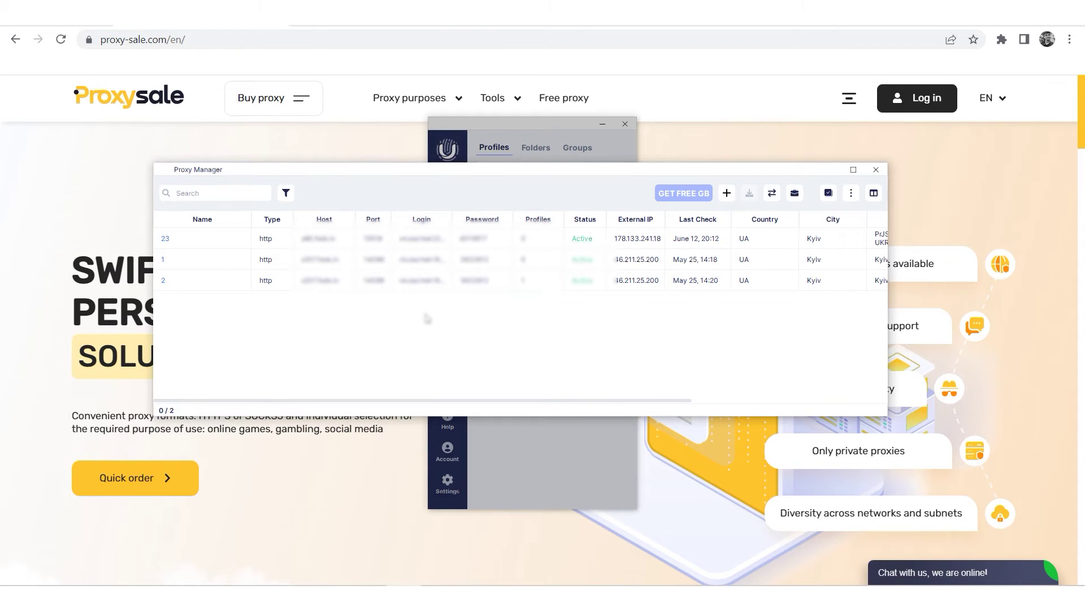
{"action": "left_click", "coordinate": [209, 237]}
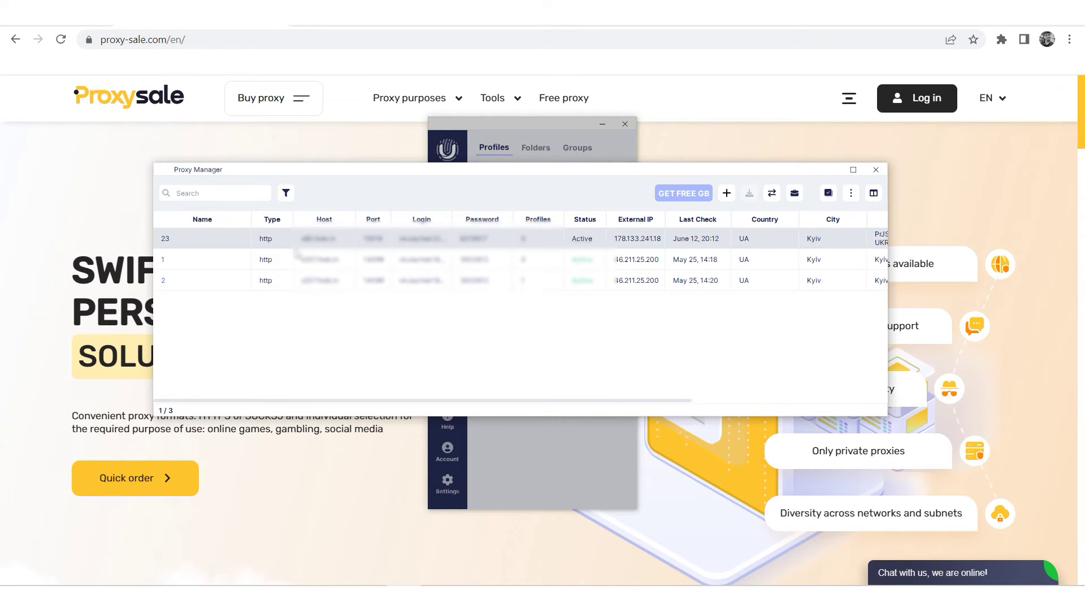
{"action": "left_click", "coordinate": [877, 169]}
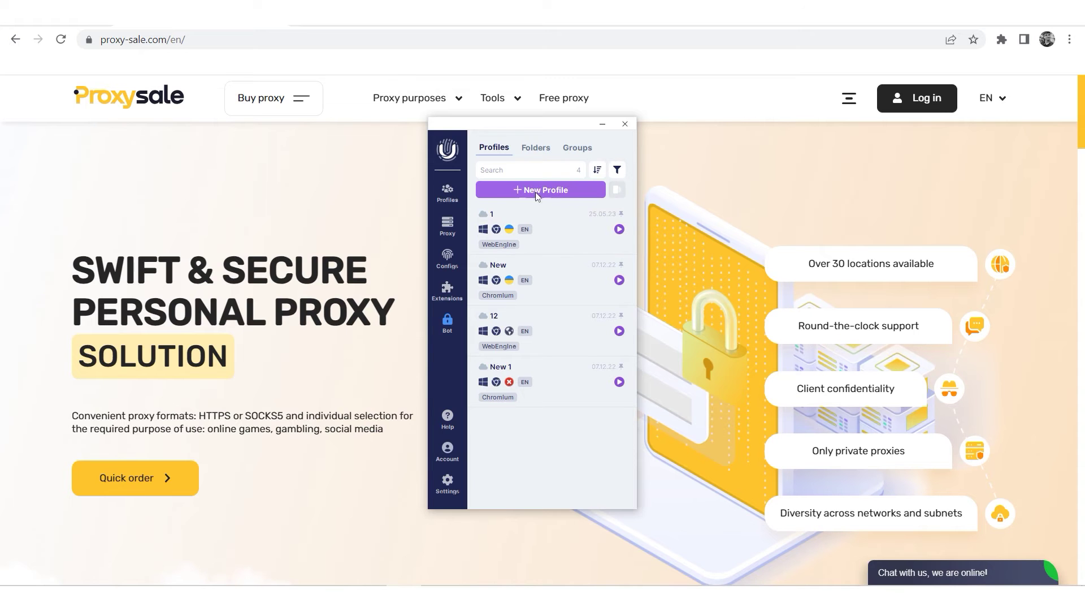
Step: Start browser profile 34 and show its saved-proxy list, including proxy 23, under Main settings
{"action": "left_click", "coordinate": [566, 195]}
{"action": "left_click_drag", "start_coordinate": [552, 129], "coordinate": [333, 132]}
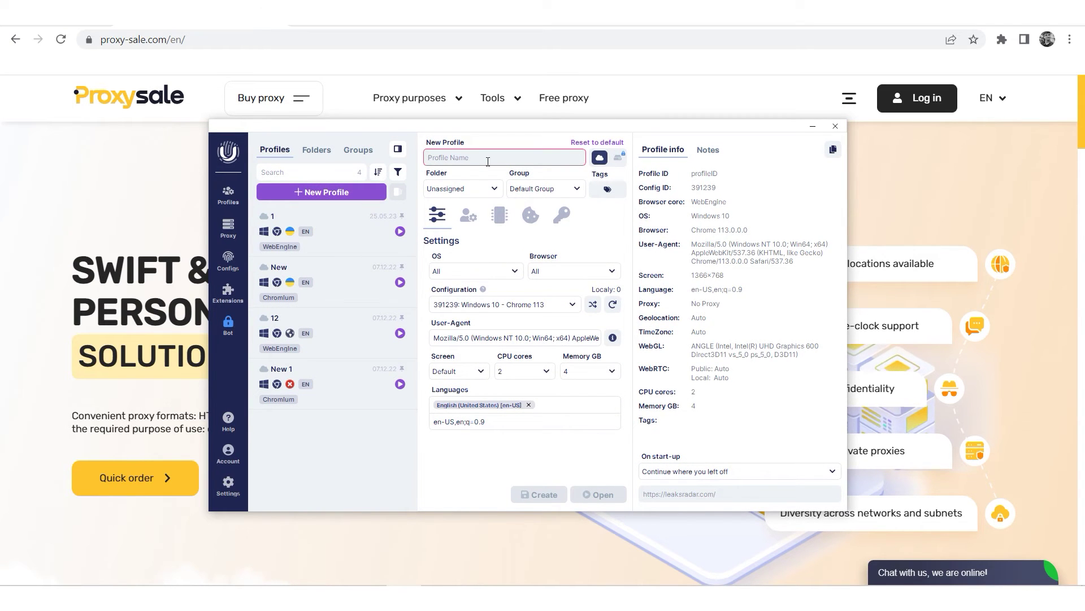
{"action": "type", "text": "34"}
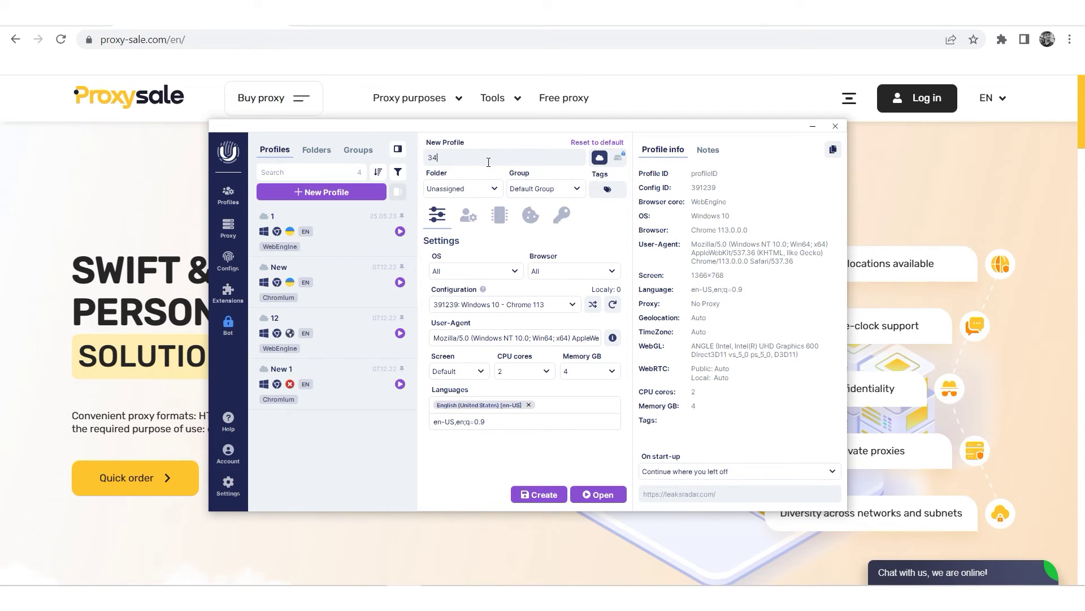
{"action": "left_click", "coordinate": [469, 215]}
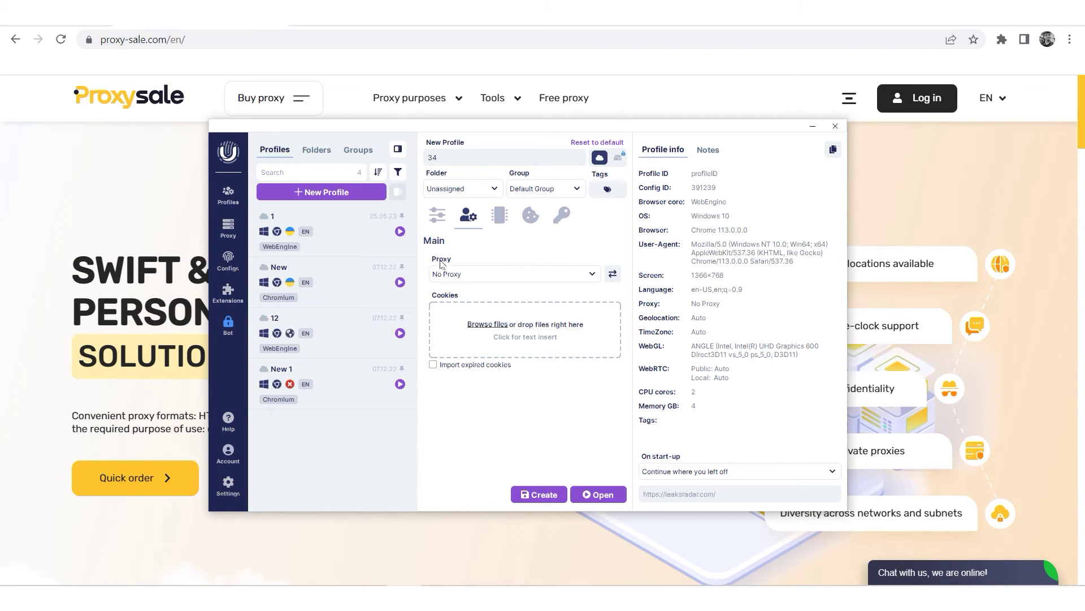
{"action": "left_click", "coordinate": [591, 278]}
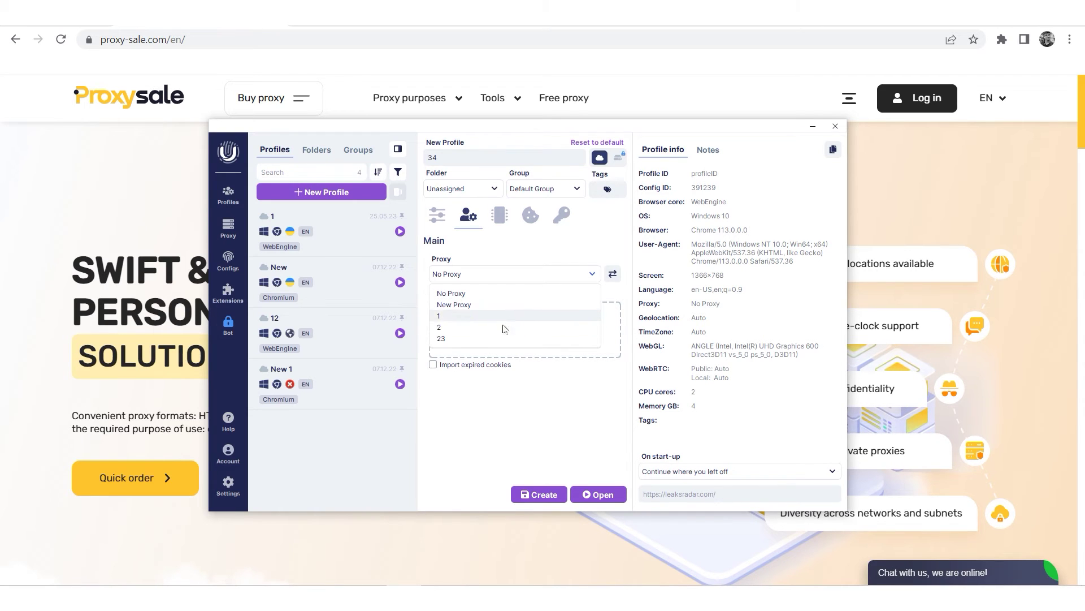
Step: Save a new http proxy named 1 from the pasted proxy string and create profile 34 with it
{"action": "left_click", "coordinate": [483, 306]}
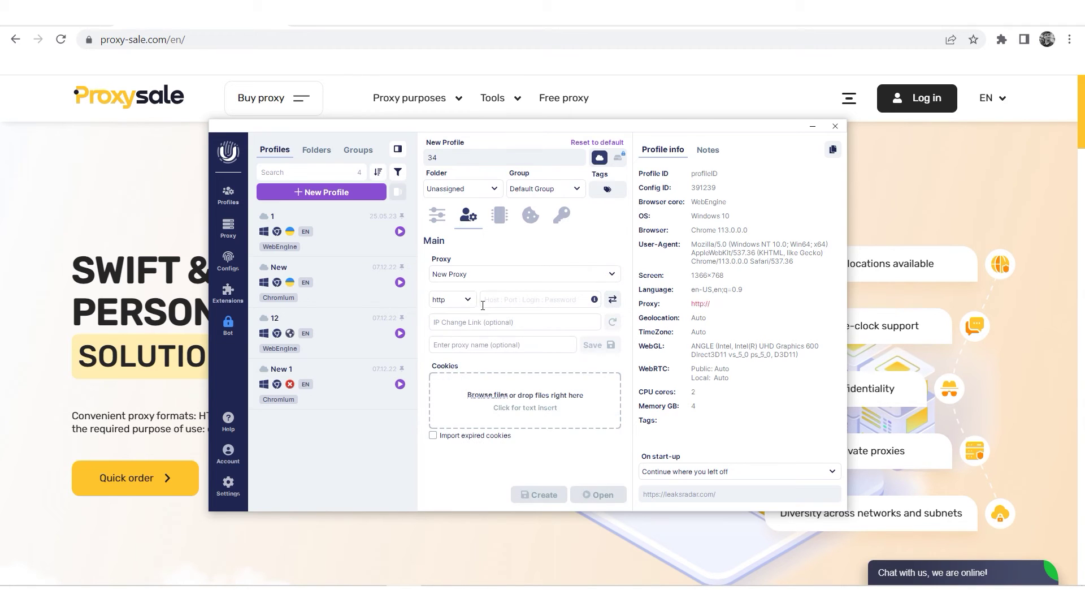
{"action": "left_click", "coordinate": [465, 303]}
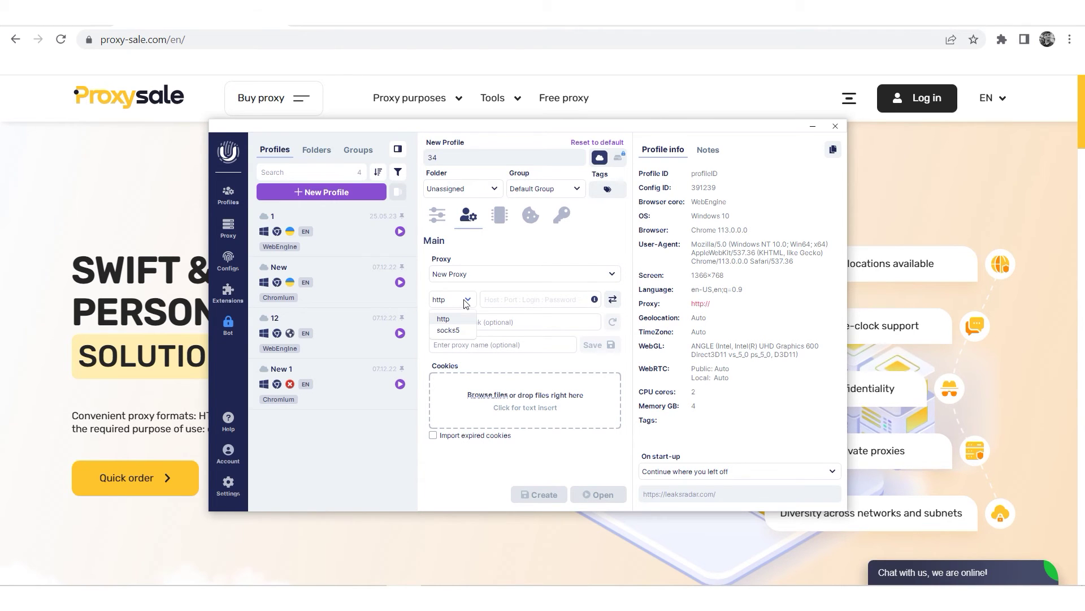
{"action": "left_click", "coordinate": [475, 320]}
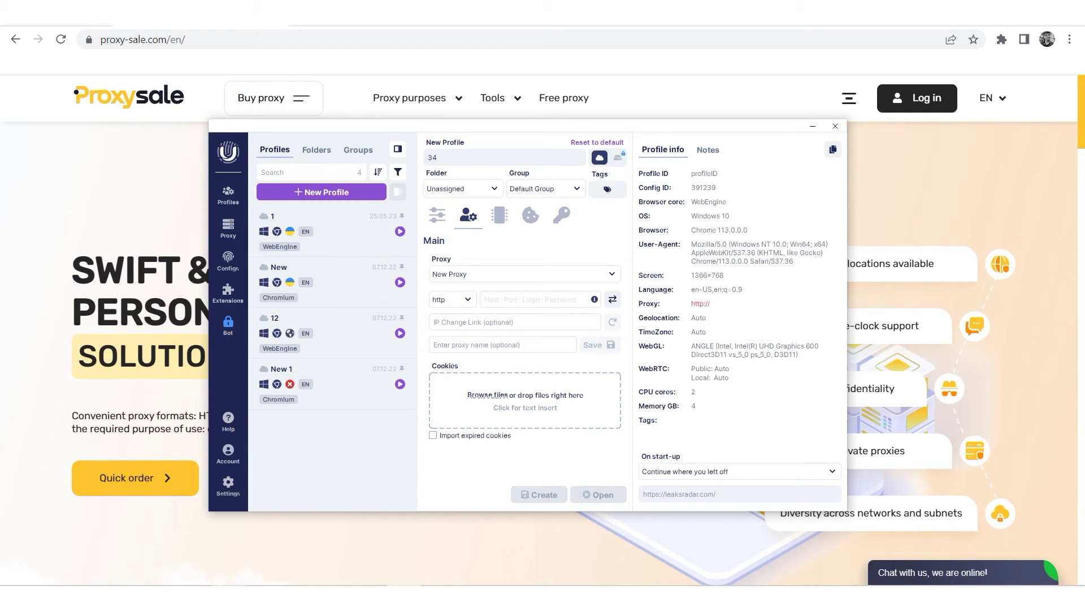
{"action": "key", "text": "ctrl+v"}
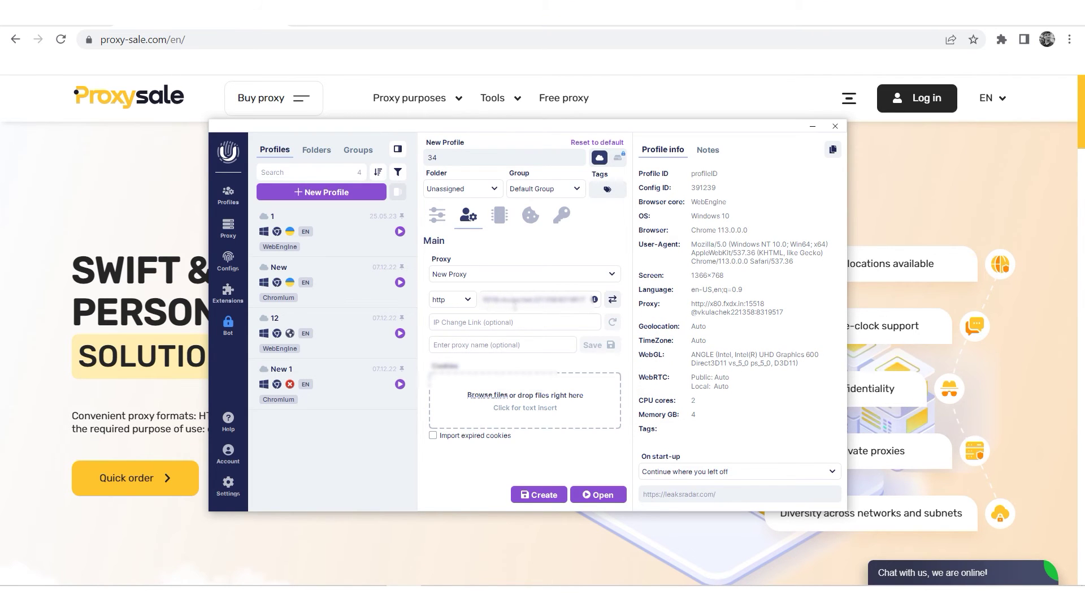
{"action": "left_click", "coordinate": [613, 302]}
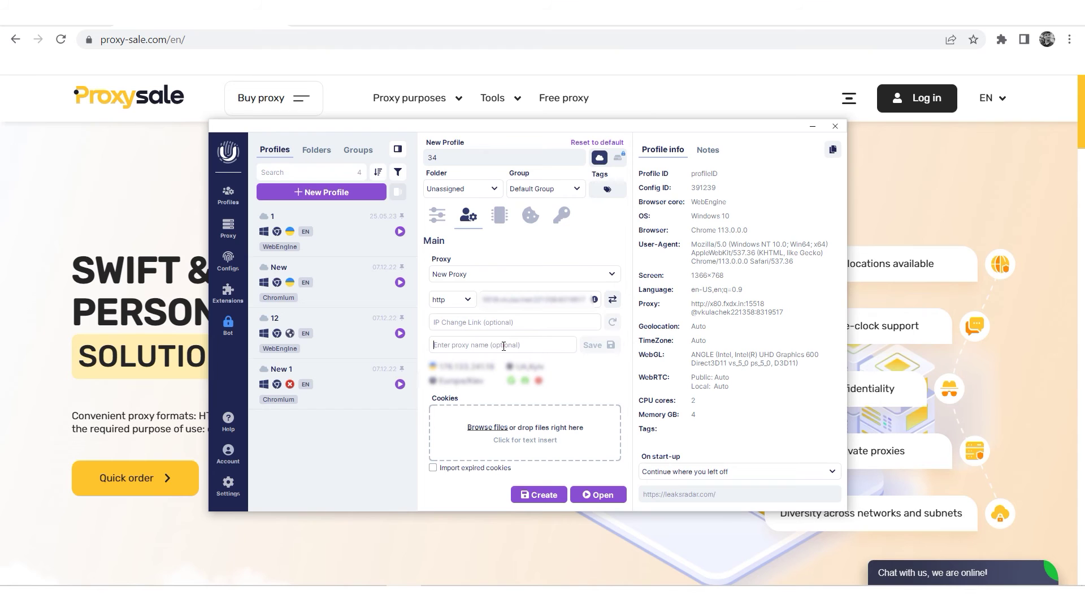
{"action": "type", "text": "1"}
{"action": "left_click", "coordinate": [592, 346]}
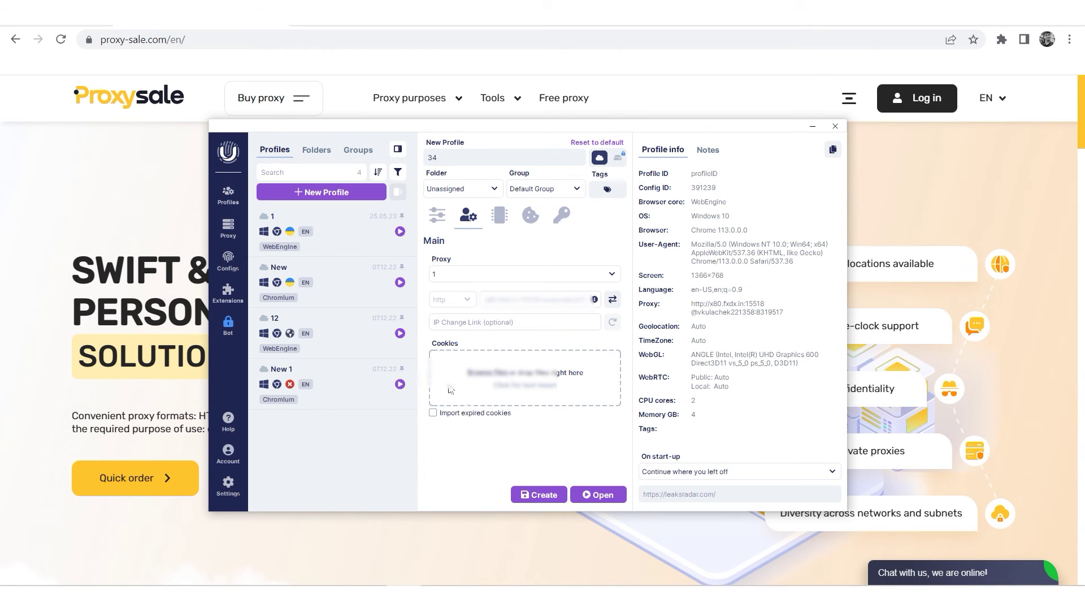
{"action": "left_click", "coordinate": [540, 497]}
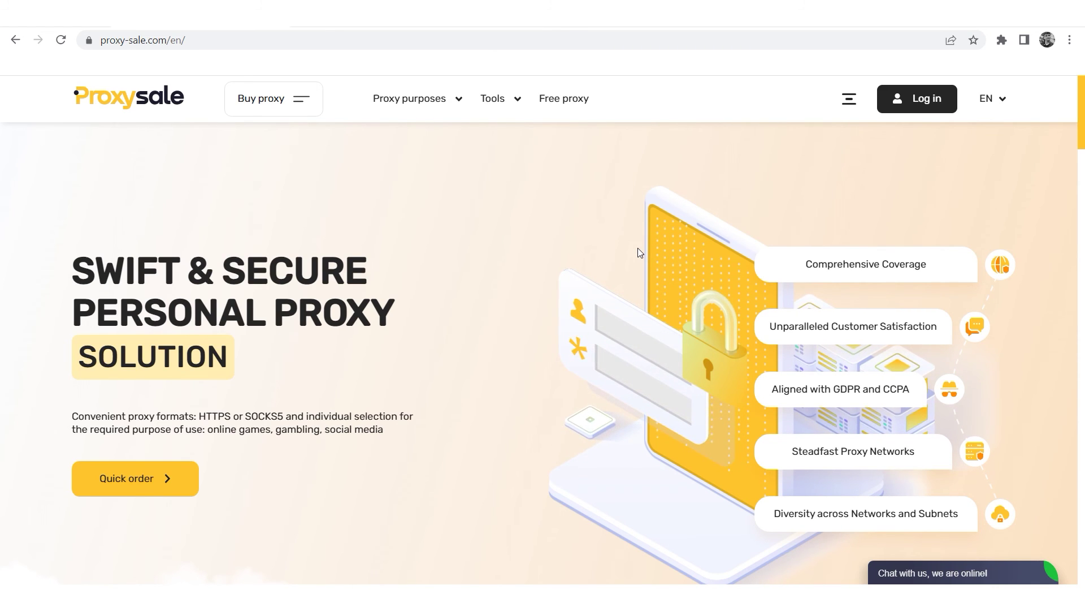
{"action": "scroll", "coordinate": [638, 248], "scroll_direction": "down", "scroll_amount": 1}
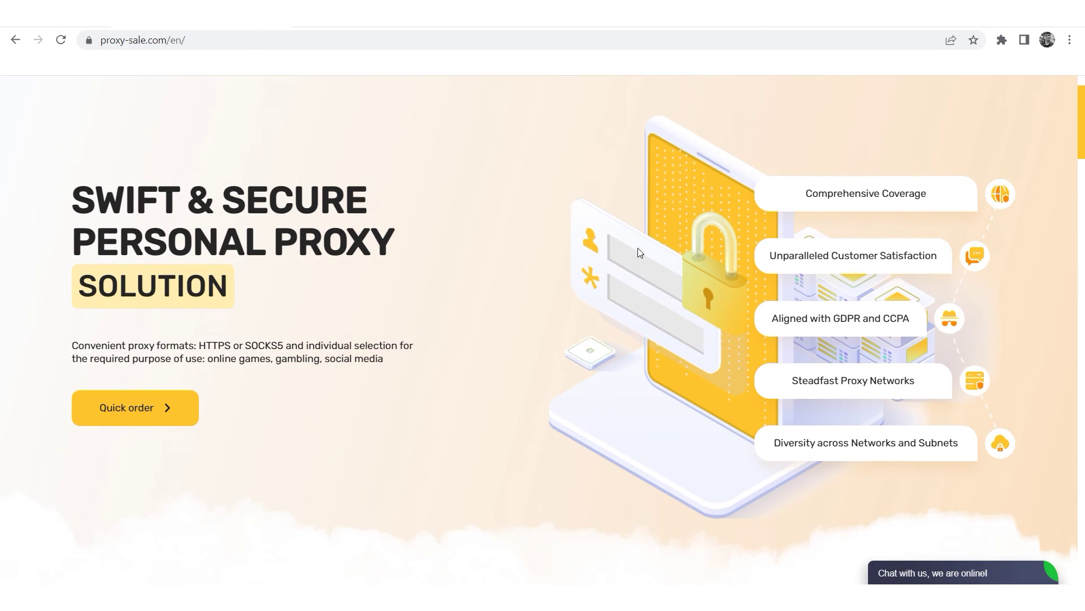
{"action": "scroll", "coordinate": [638, 248], "scroll_direction": "down", "scroll_amount": 2}
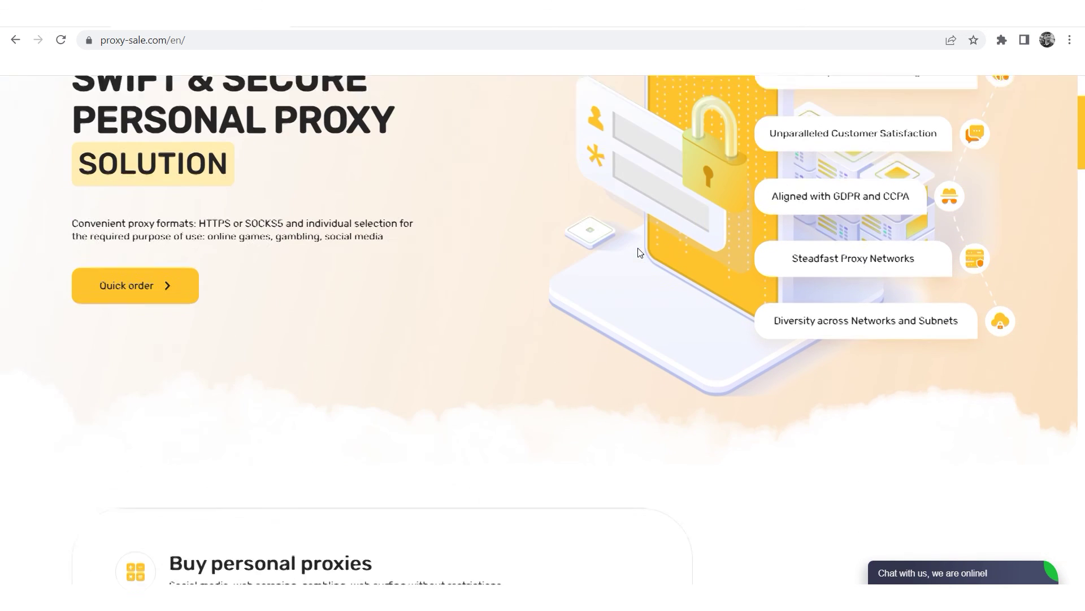
{"action": "scroll", "coordinate": [638, 251], "scroll_direction": "down", "scroll_amount": 2}
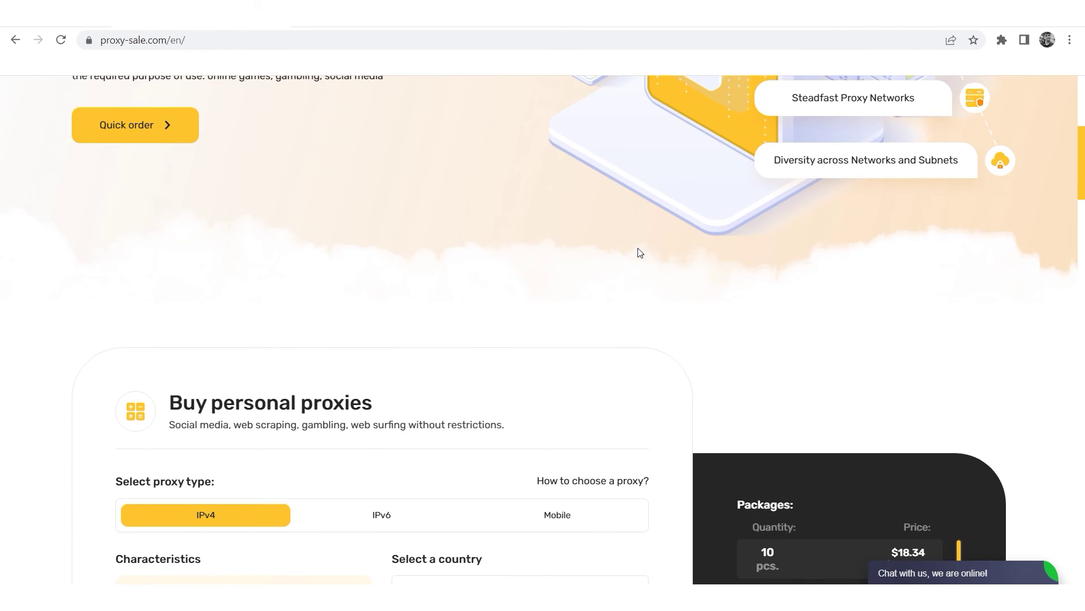
{"action": "scroll", "coordinate": [639, 252], "scroll_direction": "down", "scroll_amount": 2}
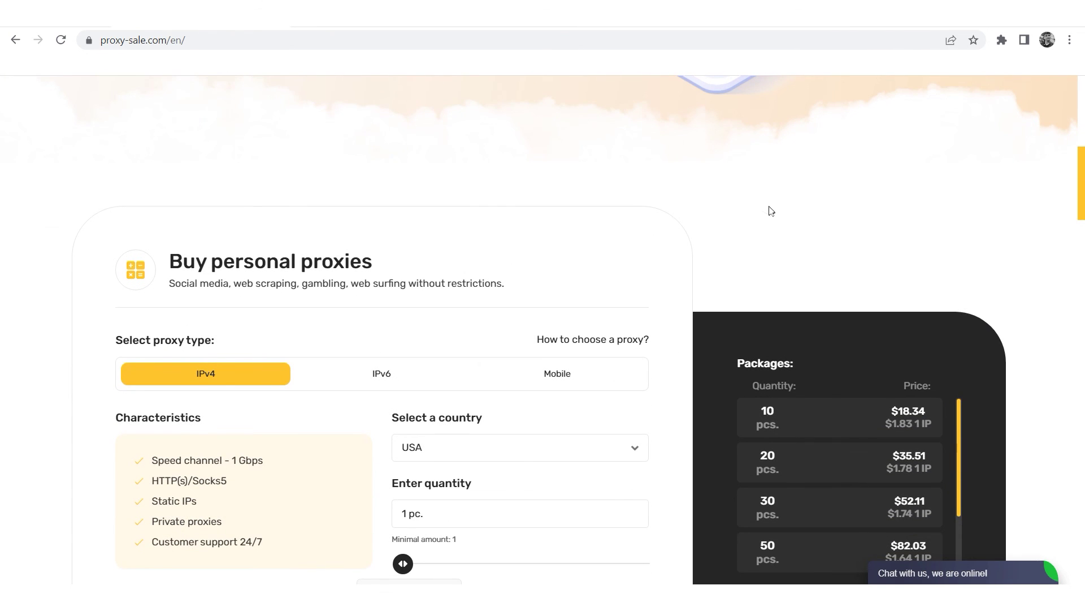
{"action": "scroll", "coordinate": [1025, 277], "scroll_direction": "down", "scroll_amount": 1}
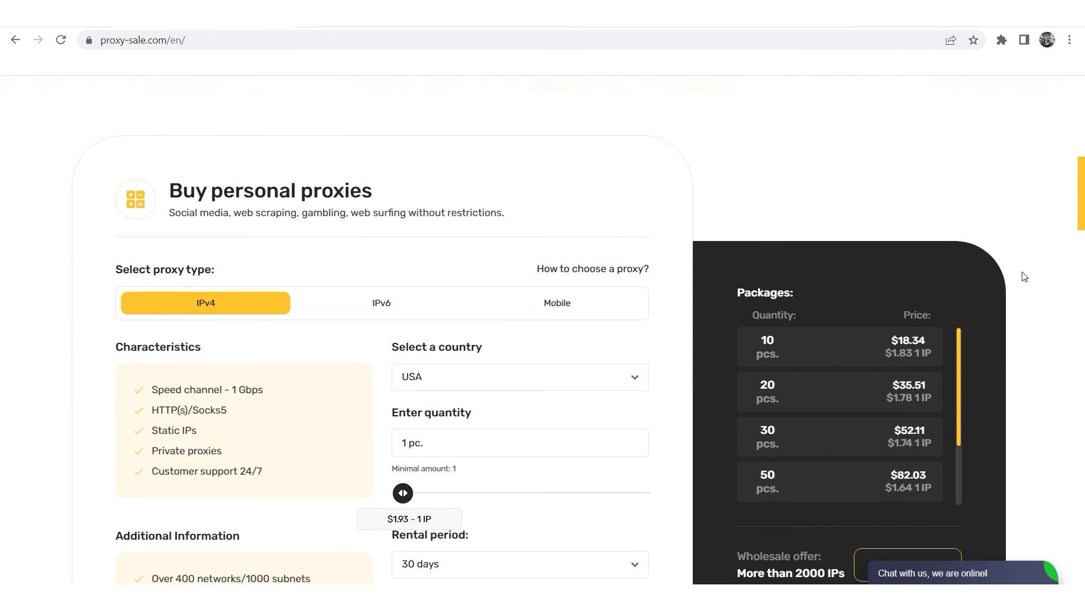
{"action": "scroll", "coordinate": [1025, 277], "scroll_direction": "down", "scroll_amount": 1}
{"action": "scroll", "coordinate": [1025, 276], "scroll_direction": "down", "scroll_amount": 1}
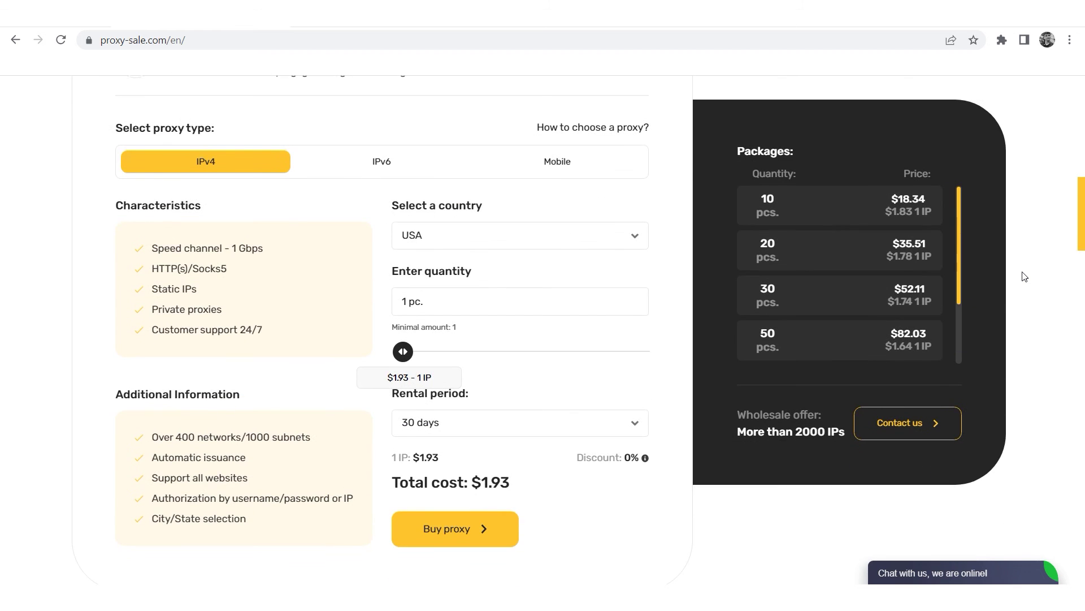
{"action": "scroll", "coordinate": [1024, 277], "scroll_direction": "down", "scroll_amount": 1}
{"action": "scroll", "coordinate": [1024, 277], "scroll_direction": "down", "scroll_amount": 1}
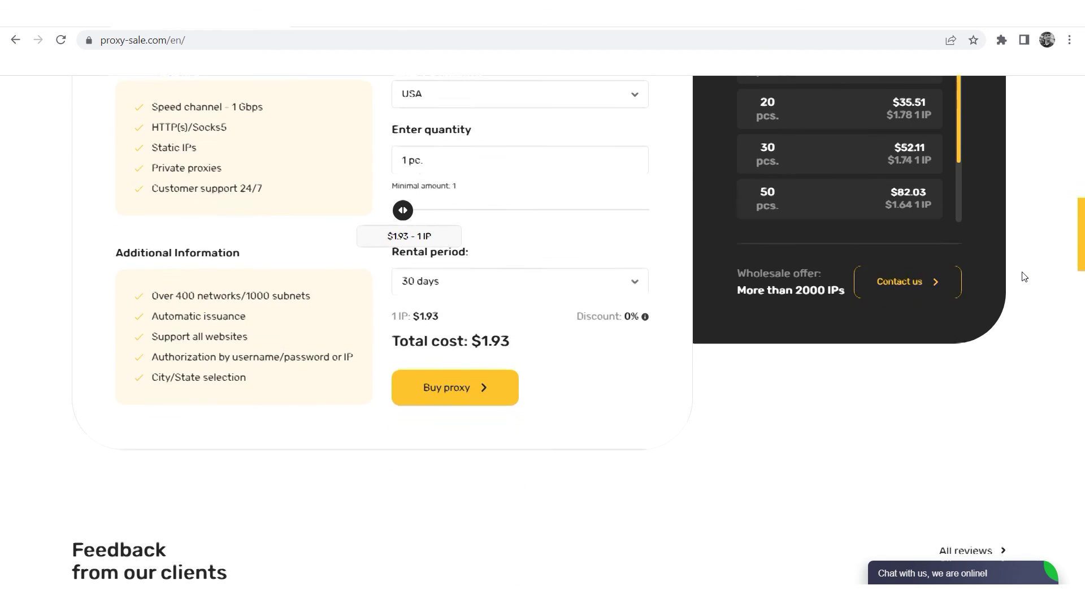
{"action": "scroll", "coordinate": [1025, 277], "scroll_direction": "down", "scroll_amount": 1}
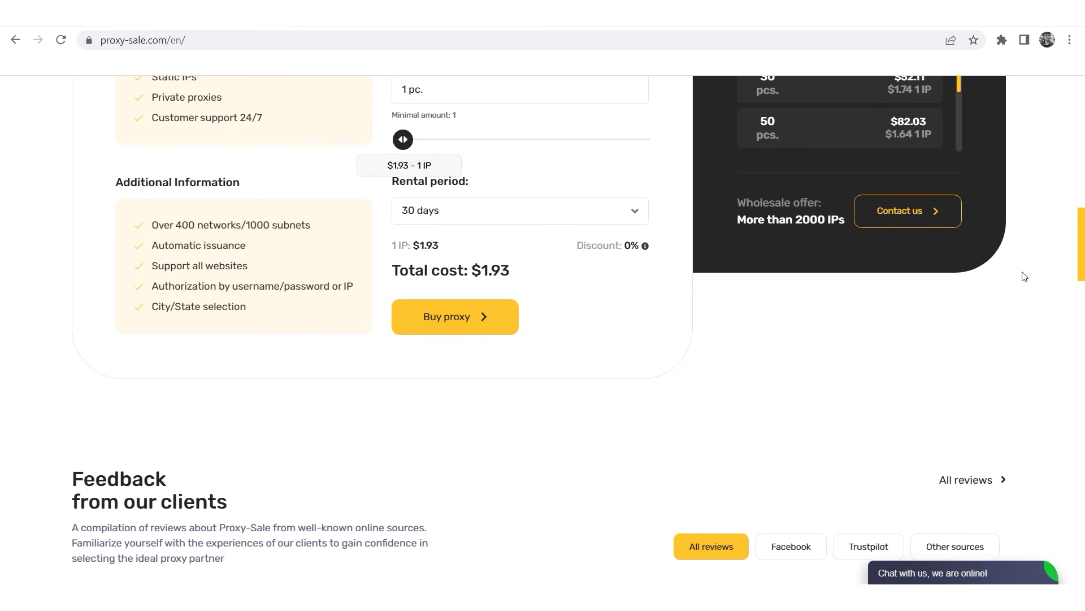
{"action": "scroll", "coordinate": [1024, 276], "scroll_direction": "down", "scroll_amount": 2}
{"action": "scroll", "coordinate": [1025, 277], "scroll_direction": "down", "scroll_amount": 1}
{"action": "scroll", "coordinate": [1025, 277], "scroll_direction": "down", "scroll_amount": 1}
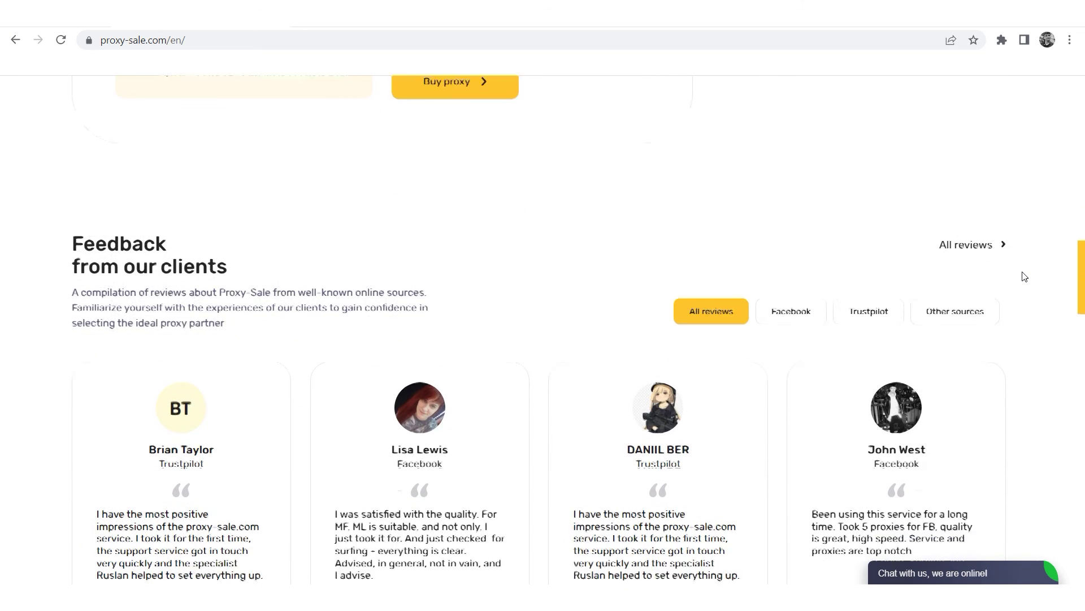